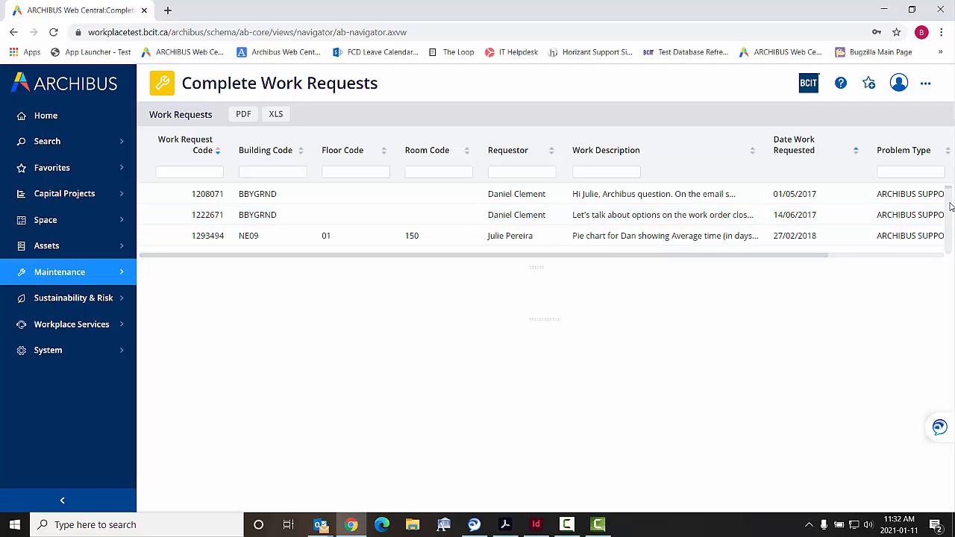
Open the work request described as "View work requests demo" and enlarge the area showing its documents.
{"action": "scroll", "coordinate": [675, 213], "scroll_direction": "down", "scroll_amount": 1}
{"action": "scroll", "coordinate": [676, 213], "scroll_direction": "down", "scroll_amount": 5}
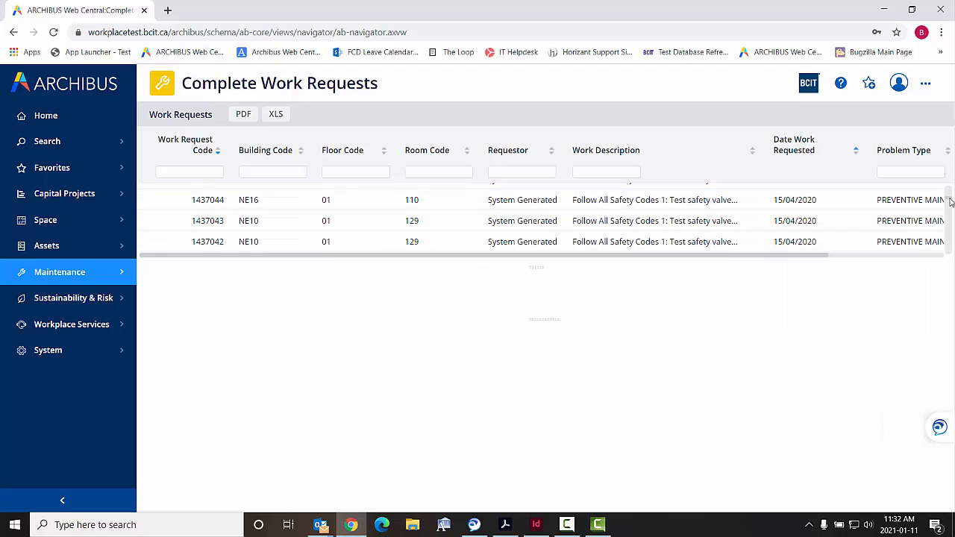
{"action": "left_click_drag", "start_coordinate": [951, 205], "coordinate": [951, 258]}
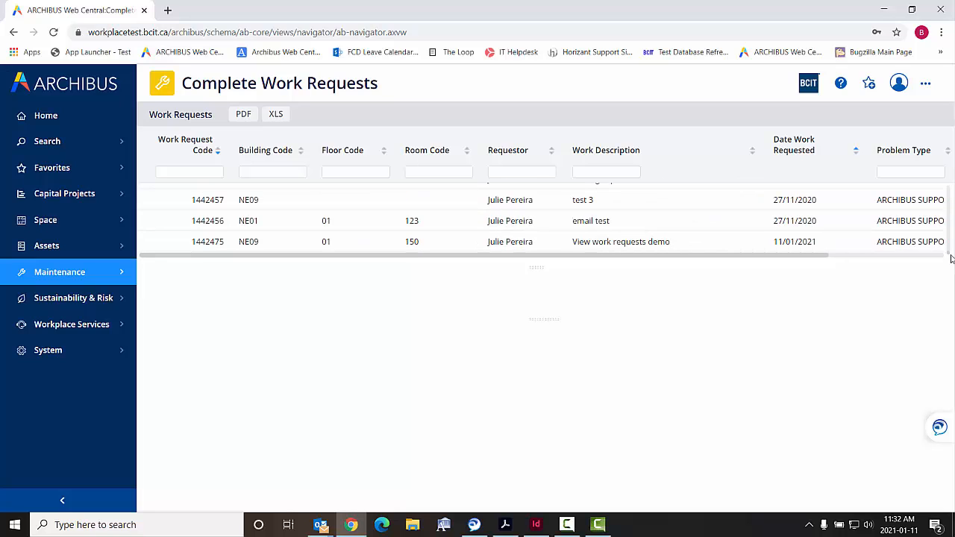
{"action": "left_click", "coordinate": [201, 242]}
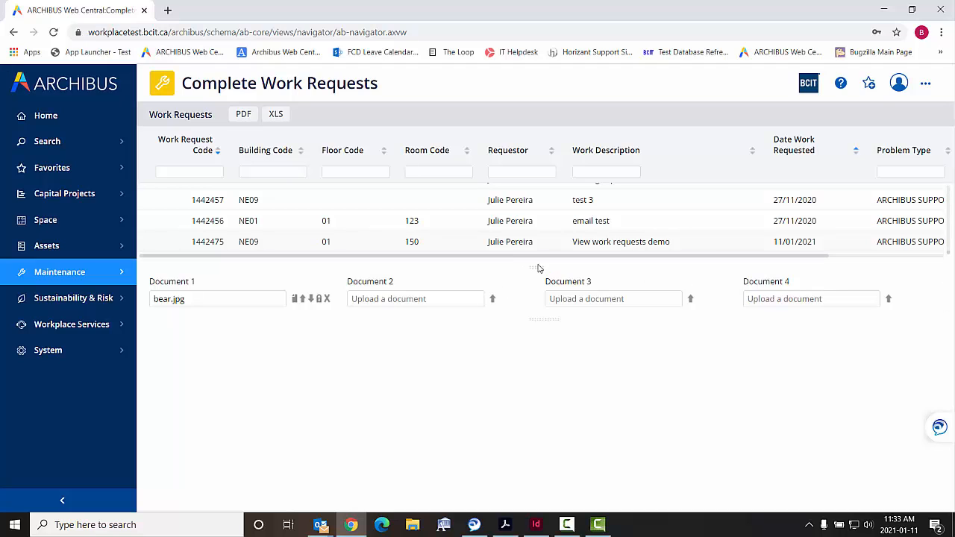
{"action": "left_click_drag", "start_coordinate": [536, 263], "coordinate": [525, 239]}
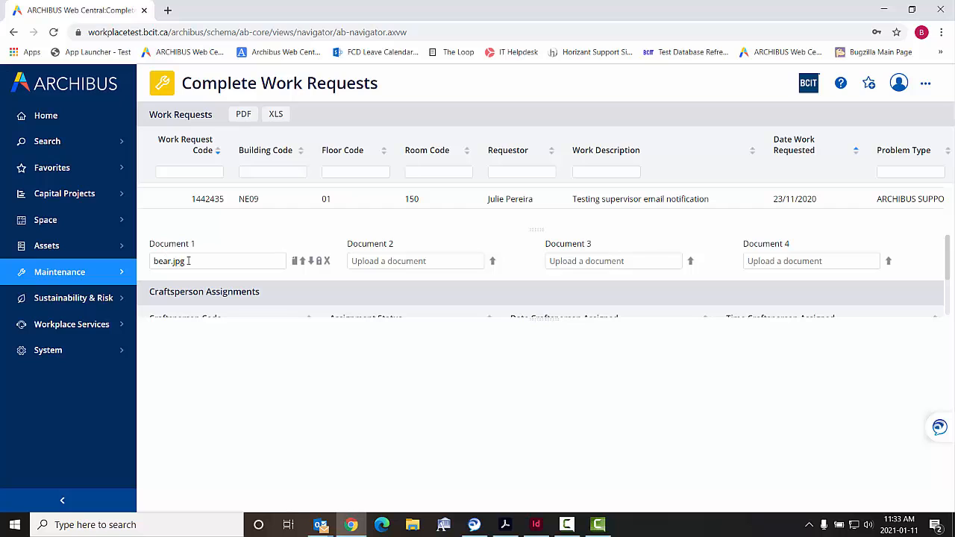
{"action": "left_click_drag", "start_coordinate": [154, 261], "coordinate": [186, 261]}
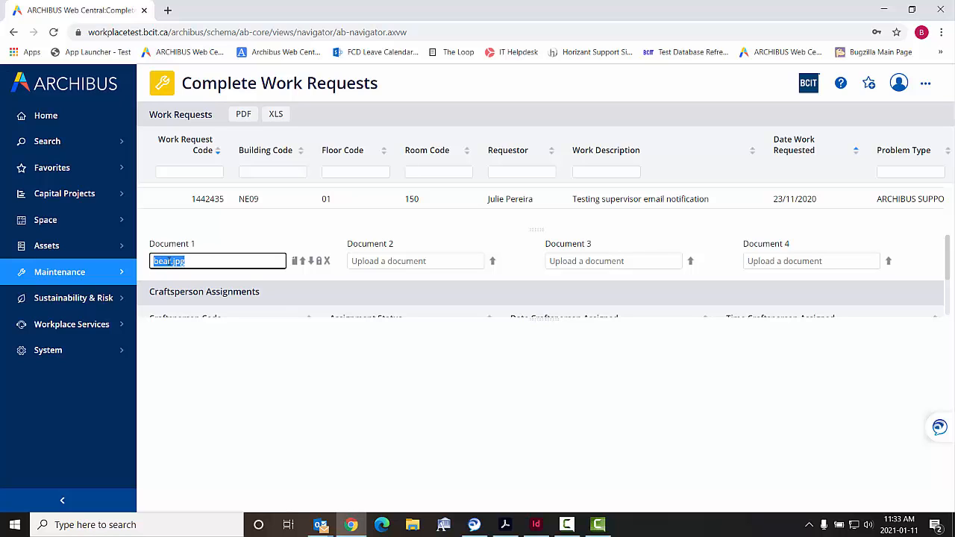
{"action": "left_click", "coordinate": [396, 261]}
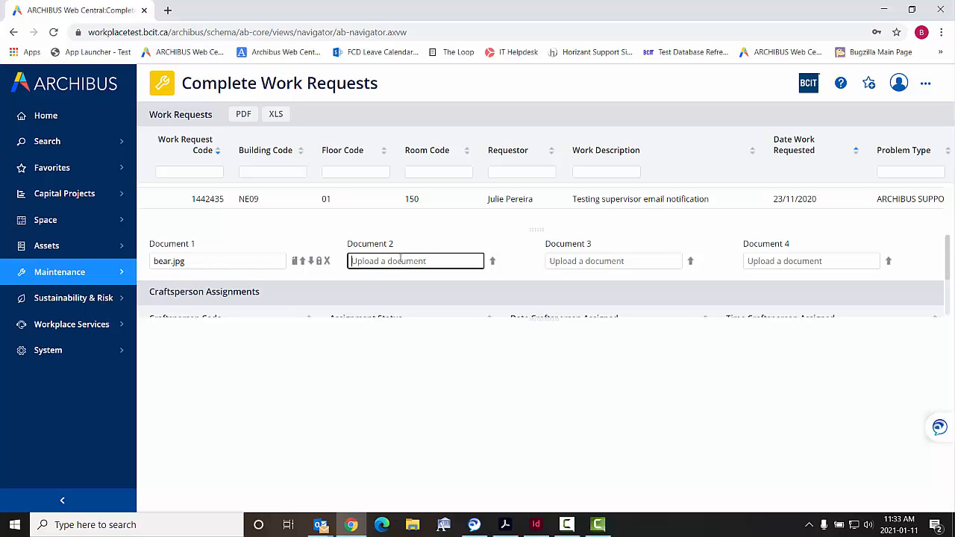
{"action": "left_click", "coordinate": [611, 261]}
{"action": "key", "text": "Tab"}
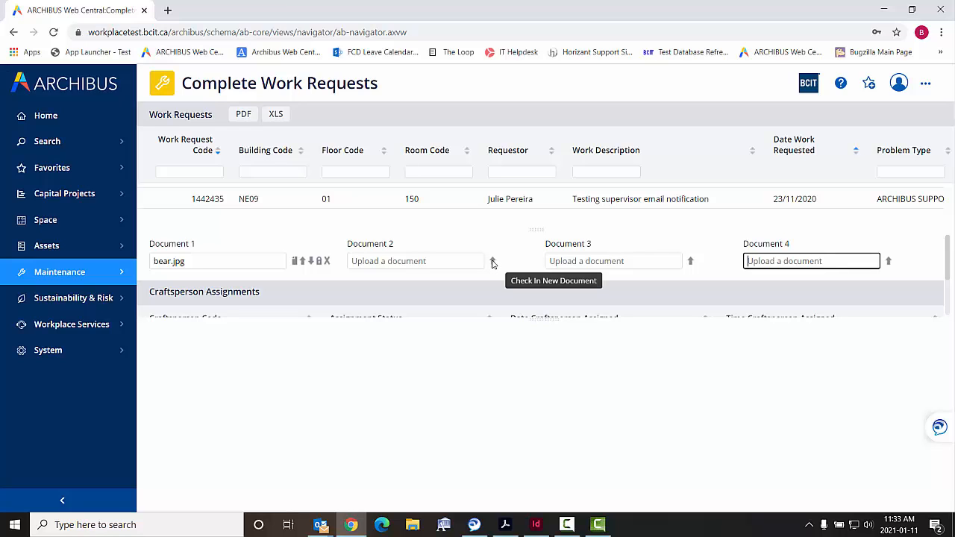
Check in bear.jpg from the Pictures folder as the work request's Document 2, leaving it unlocked.
{"action": "left_click", "coordinate": [493, 261]}
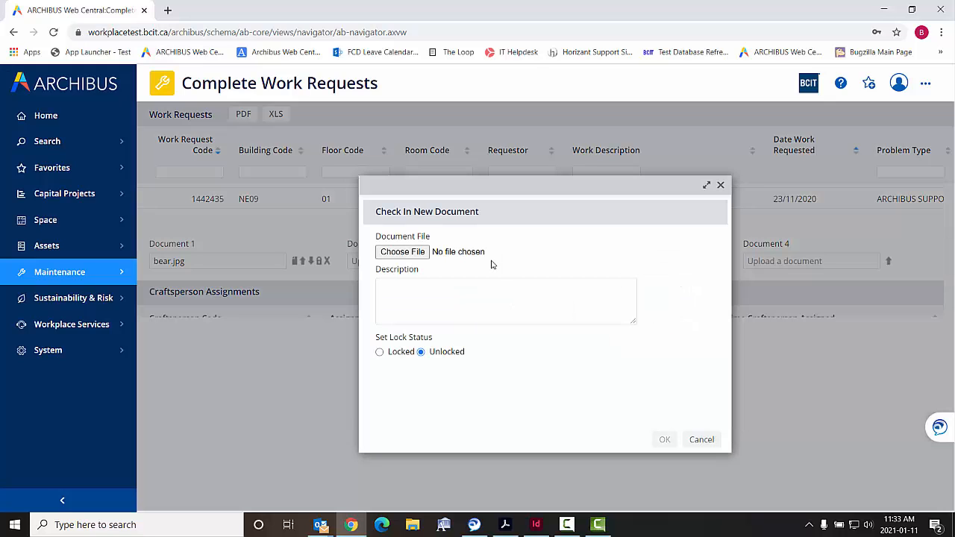
{"action": "left_click", "coordinate": [410, 254]}
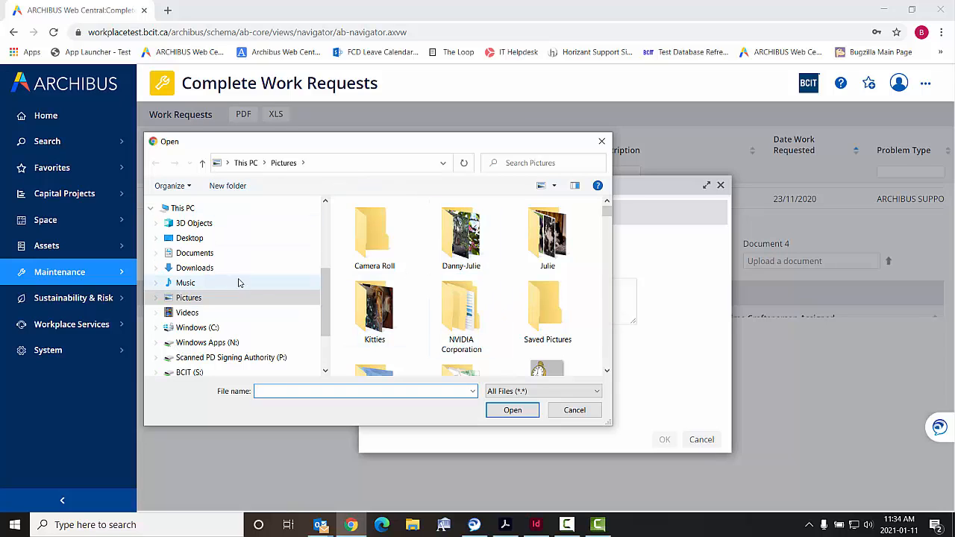
{"action": "scroll", "coordinate": [538, 317], "scroll_direction": "down", "scroll_amount": 1}
{"action": "scroll", "coordinate": [537, 317], "scroll_direction": "down", "scroll_amount": 1}
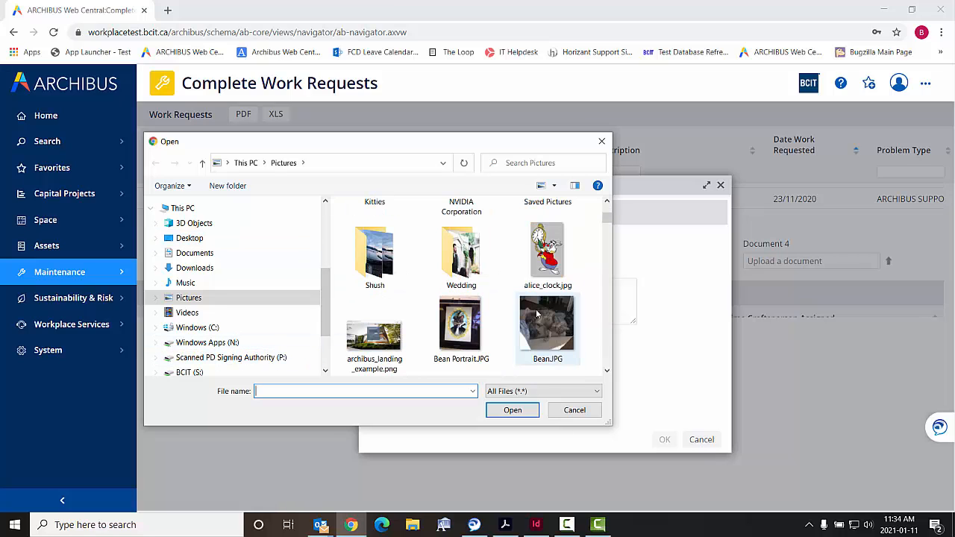
{"action": "scroll", "coordinate": [412, 317], "scroll_direction": "down", "scroll_amount": 1}
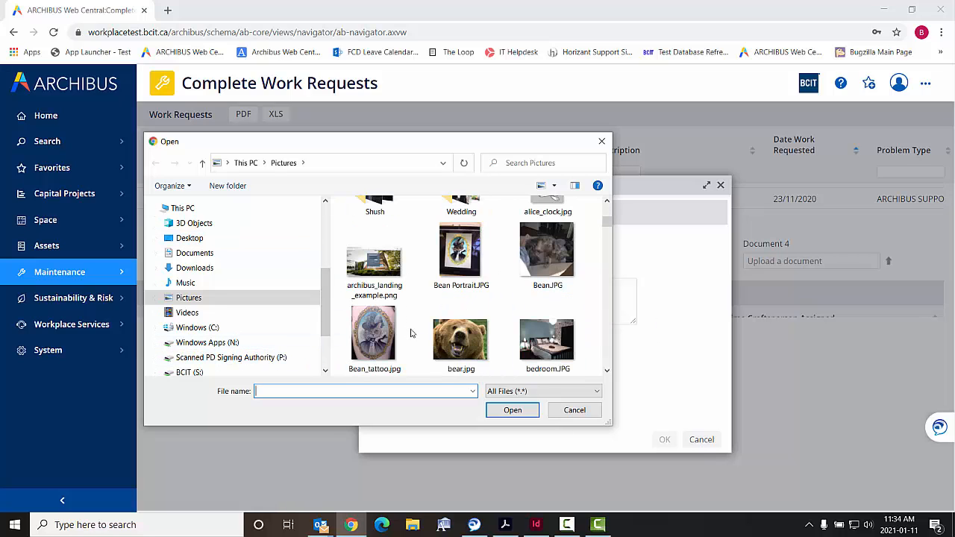
{"action": "scroll", "coordinate": [414, 333], "scroll_direction": "down", "scroll_amount": 1}
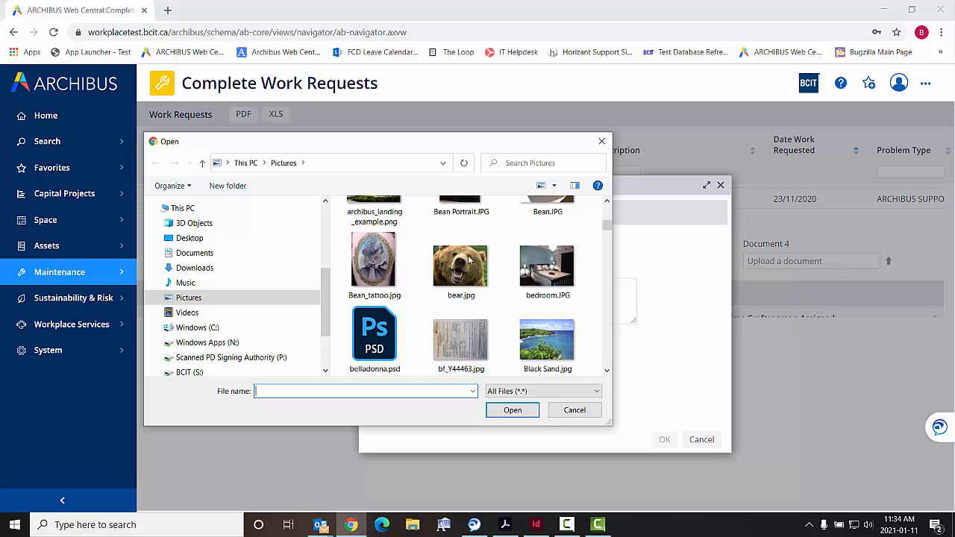
{"action": "left_click", "coordinate": [467, 266]}
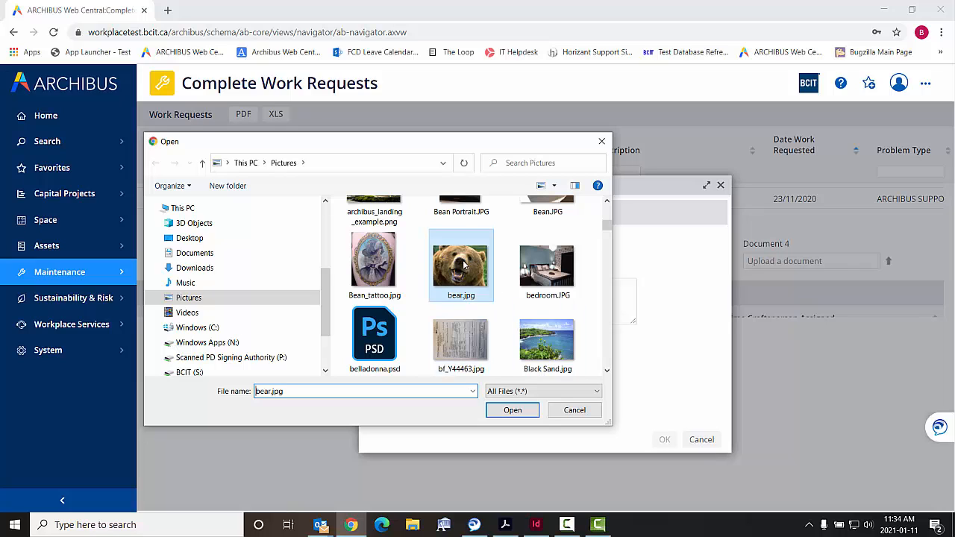
{"action": "left_click", "coordinate": [513, 413]}
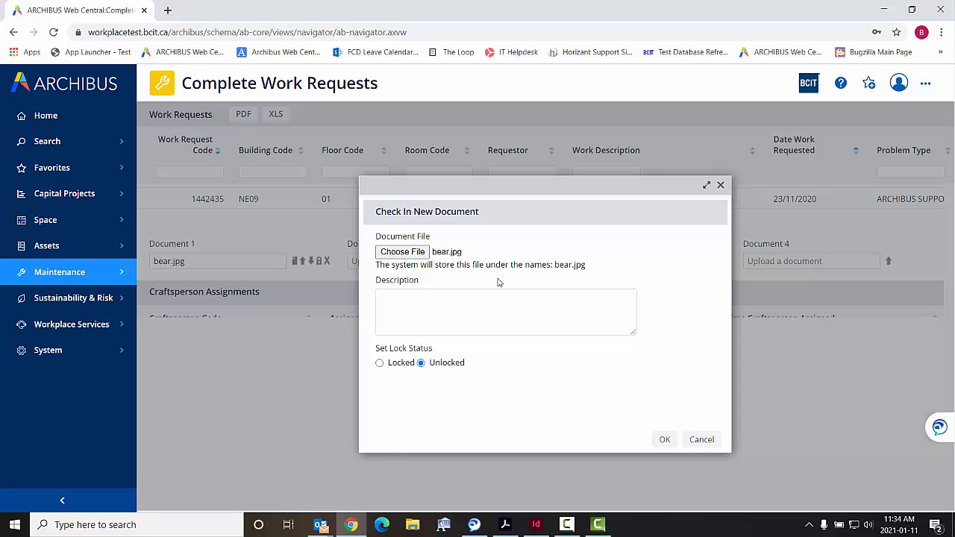
{"action": "left_click", "coordinate": [659, 444]}
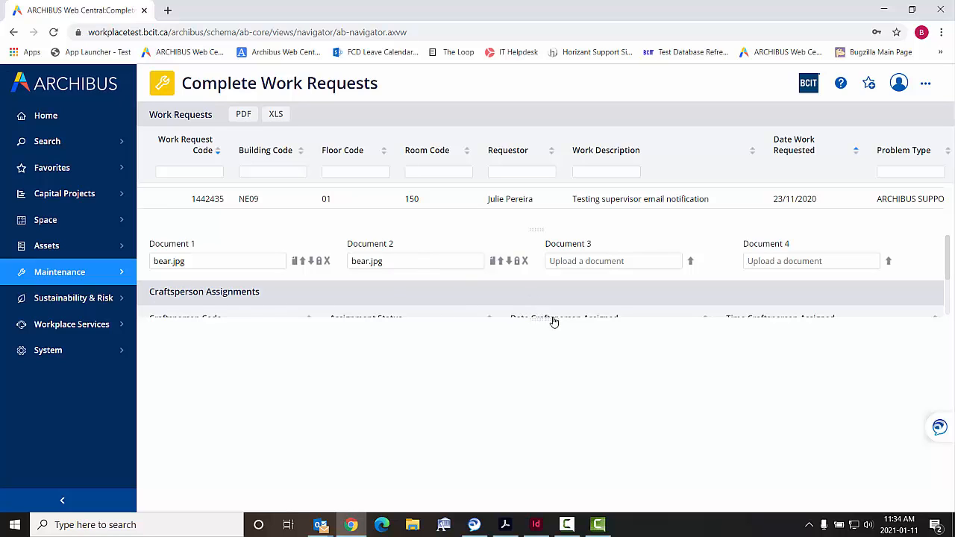
Open the craftsperson assignment dated 11/01/2021 and resize the sections to give its details form more room.
{"action": "left_click_drag", "start_coordinate": [550, 323], "coordinate": [551, 387]}
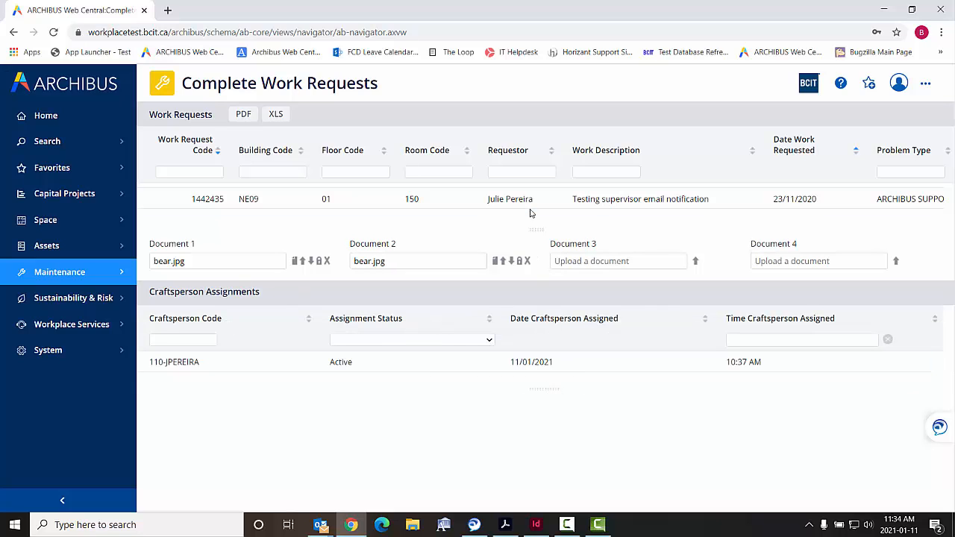
{"action": "left_click_drag", "start_coordinate": [541, 233], "coordinate": [541, 215]}
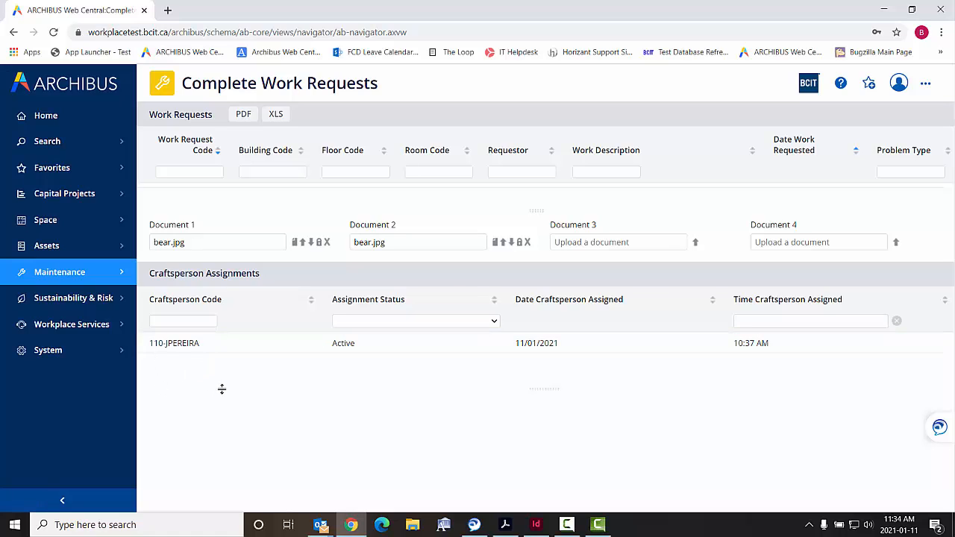
{"action": "left_click", "coordinate": [181, 349]}
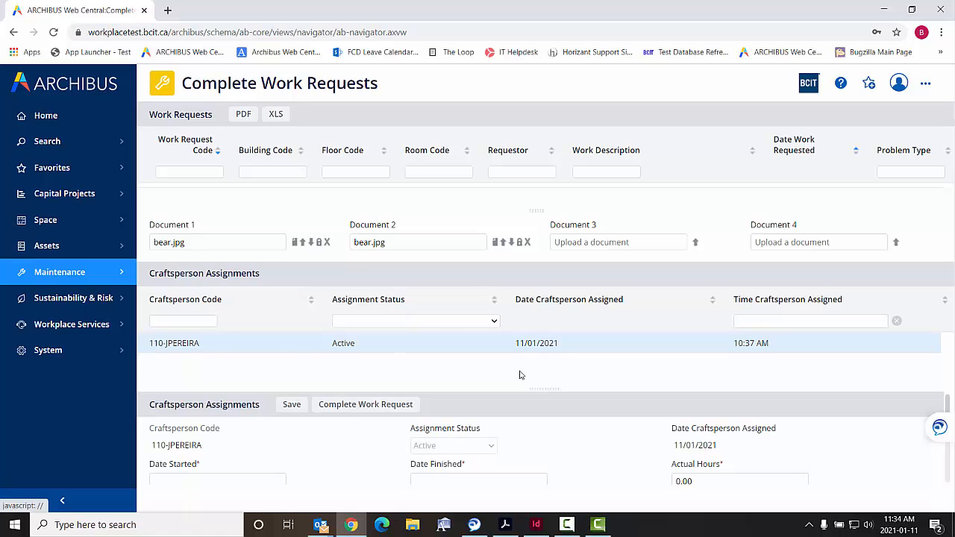
{"action": "left_click_drag", "start_coordinate": [538, 391], "coordinate": [537, 326]}
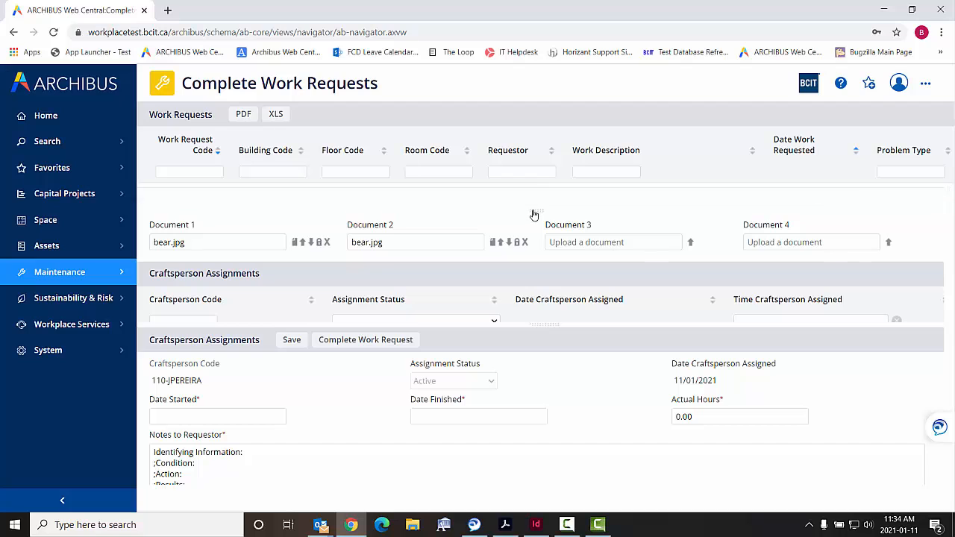
{"action": "left_click_drag", "start_coordinate": [533, 214], "coordinate": [536, 186]}
{"action": "left_click_drag", "start_coordinate": [550, 326], "coordinate": [546, 258]}
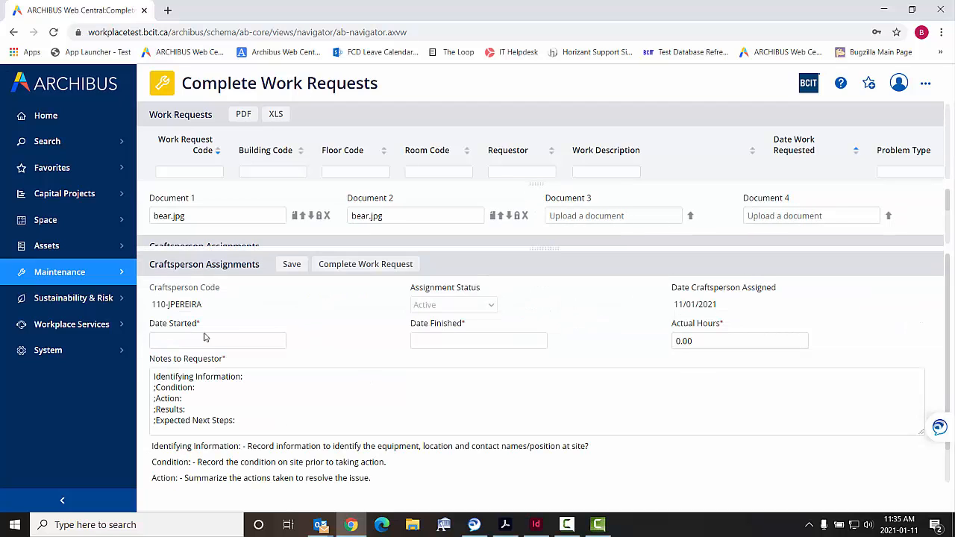
Set the assignment's start and finish dates to today, 11/01/2021, and its actual hours to 1.
{"action": "mouse_move", "coordinate": [211, 340]}
{"action": "left_click", "coordinate": [278, 341]}
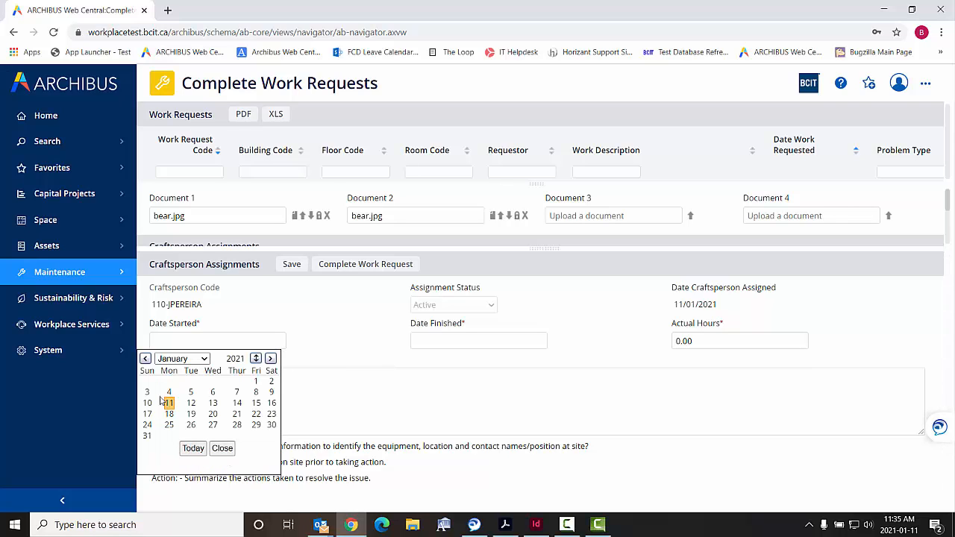
{"action": "left_click", "coordinate": [193, 449]}
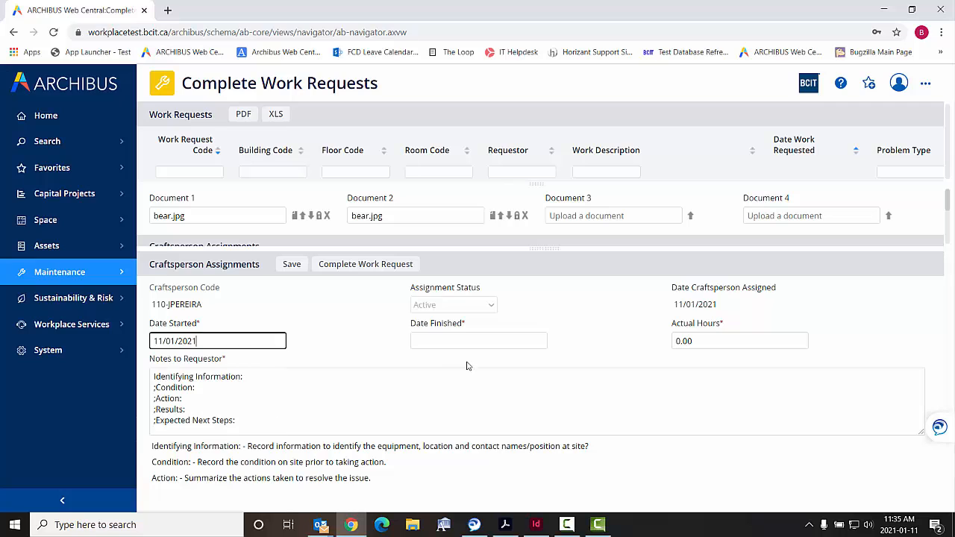
{"action": "left_click", "coordinate": [539, 340]}
{"action": "left_click", "coordinate": [417, 448]}
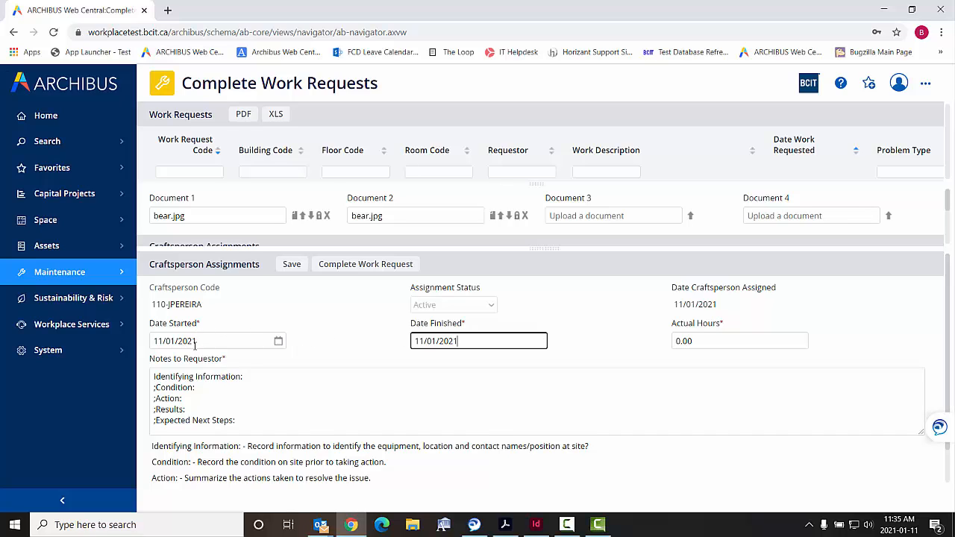
{"action": "left_click", "coordinate": [716, 341]}
{"action": "type", "text": "1"}
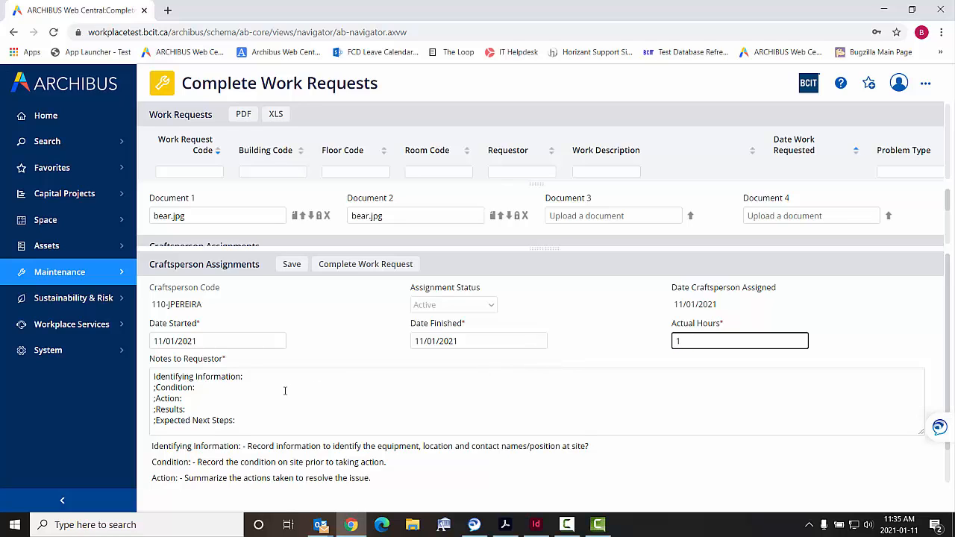
Enter "icare notes" as Identifying Information and "conditions etc" as Condition in the notes to the requestor, and complete the work request.
{"action": "left_click", "coordinate": [265, 378]}
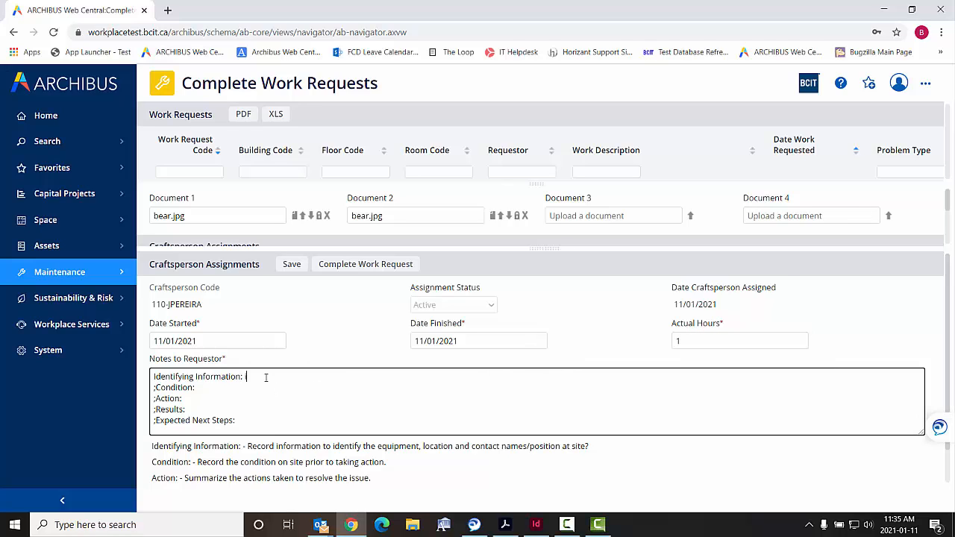
{"action": "type", "text": "icare notes"}
{"action": "key", "text": "Down"}
{"action": "type", "text": "conditiona"}
{"action": "type", "text": " etc"}
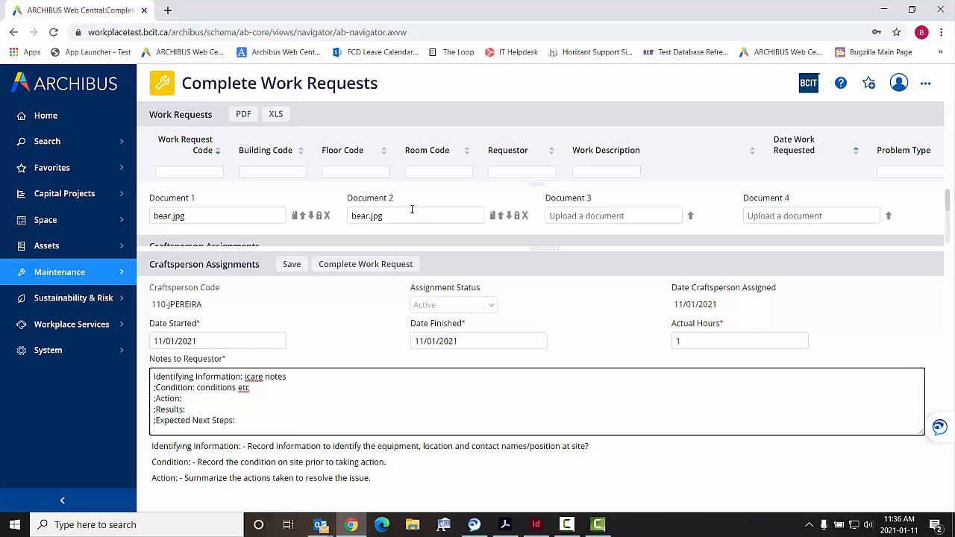
{"action": "left_click", "coordinate": [350, 265]}
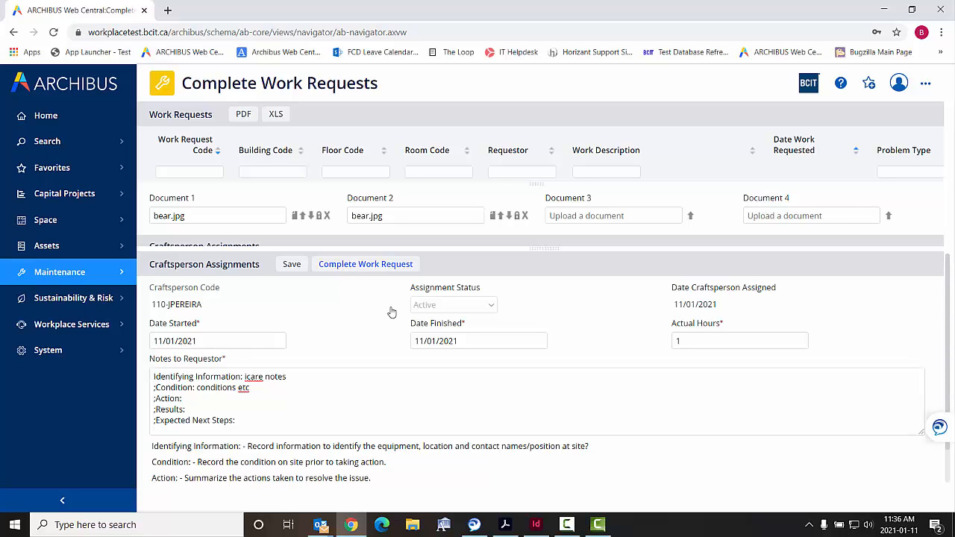